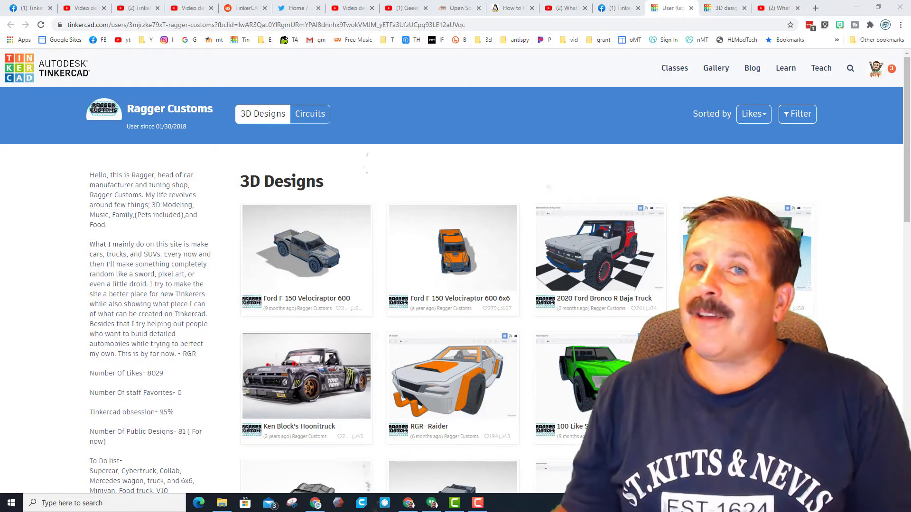
Open the Ford F-150 Velociraptor 600 6x6 design, inspect its 3D model from several sides, and close it.
scroll(171, 265, down, 1)
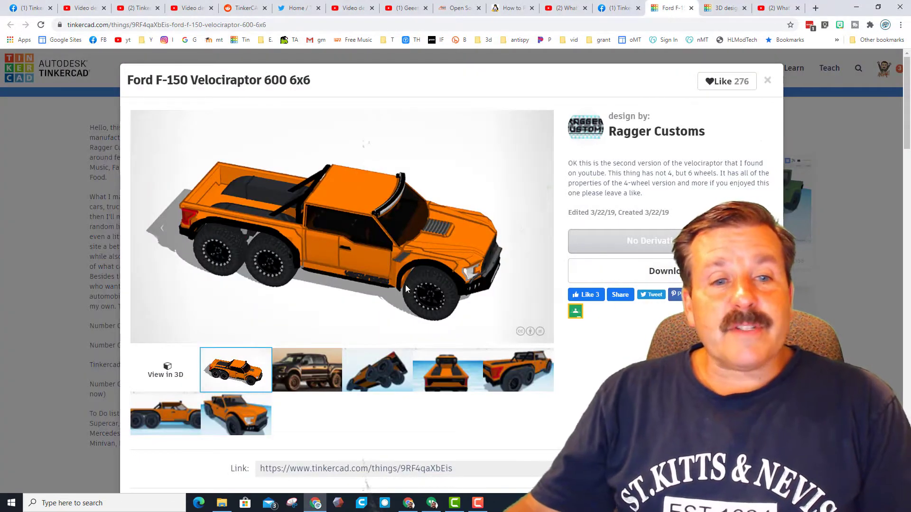
click(162, 376)
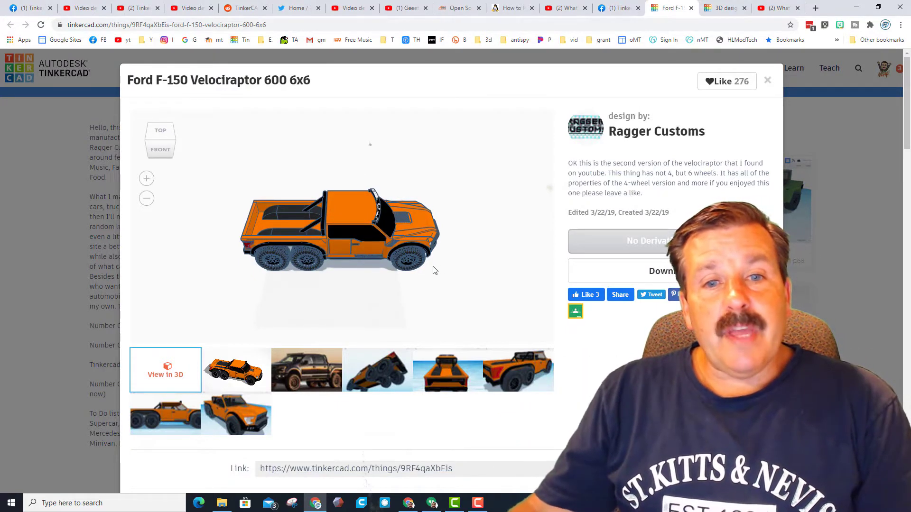
drag(432, 270, 235, 242)
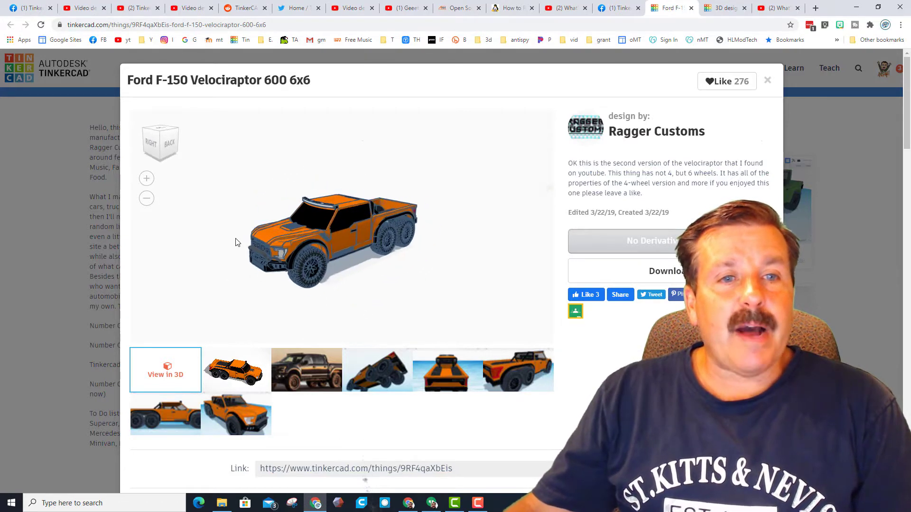
scroll(332, 259, up, 5)
click(147, 198)
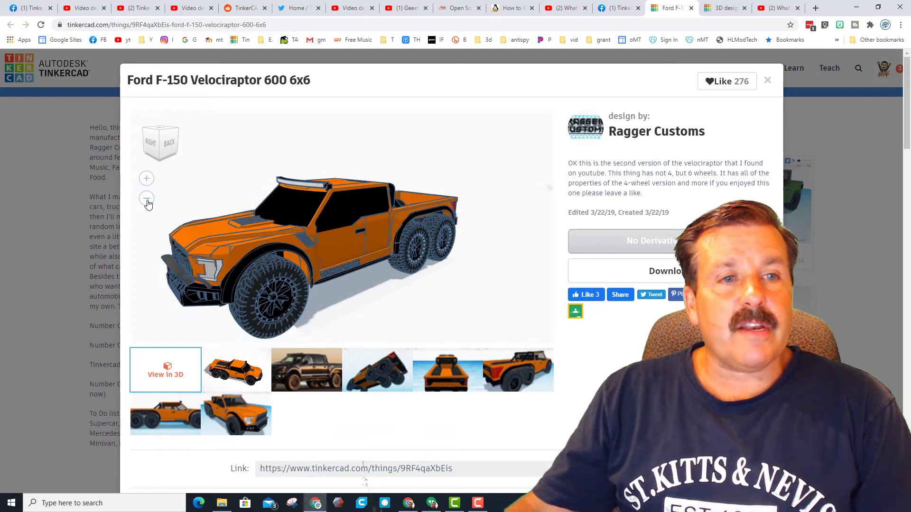
click(168, 147)
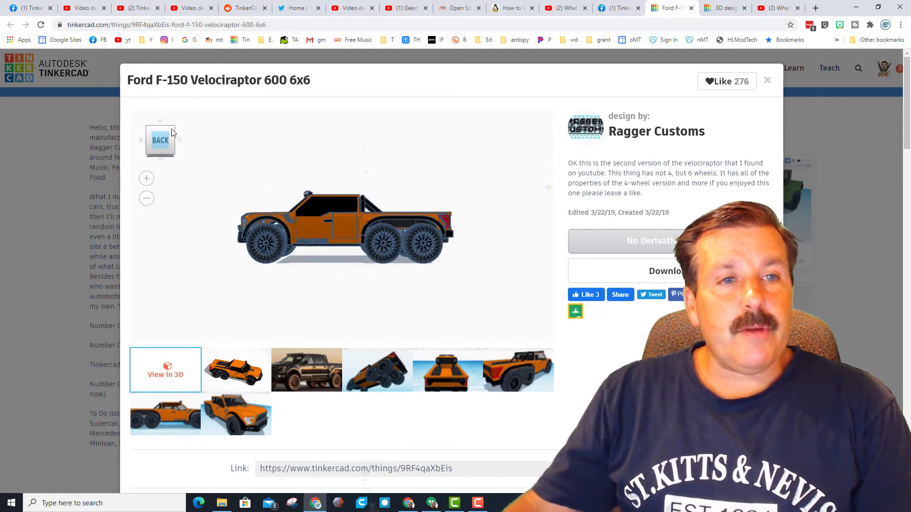
click(173, 127)
drag(352, 218, 361, 247)
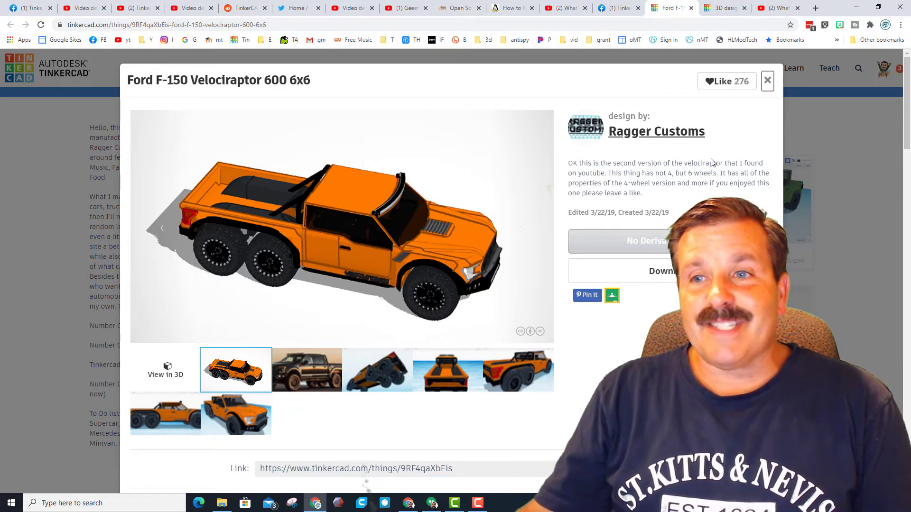
click(768, 81)
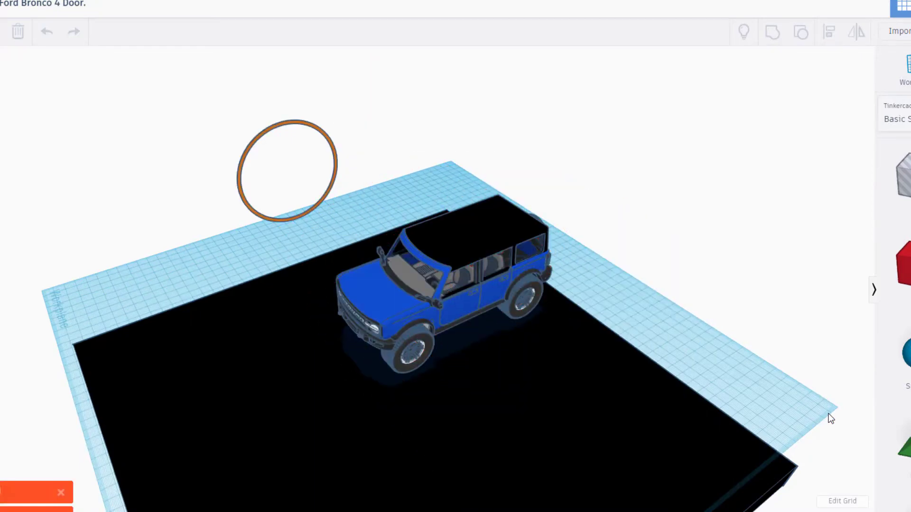
Examine the 2021 Ford Bronco 4 Door model from the front, side and underneath at the rear axle.
right_drag(465, 351, 496, 320)
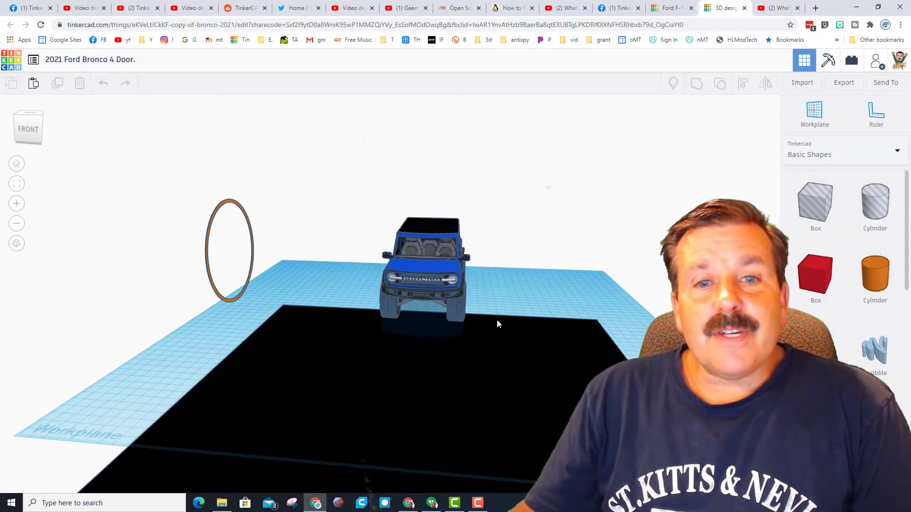
scroll(485, 315, up, 5)
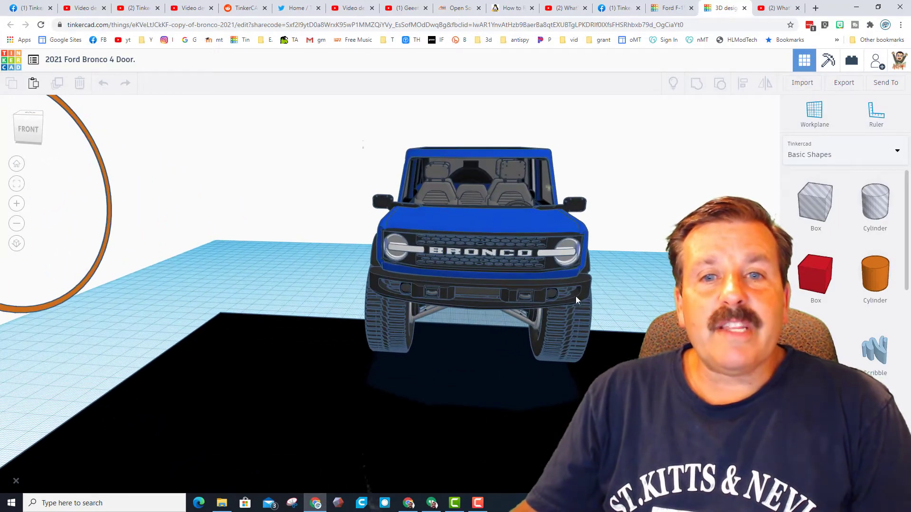
mouse_move(510, 294)
right_down()
mouse_move(457, 295)
mouse_move(508, 284)
right_up()
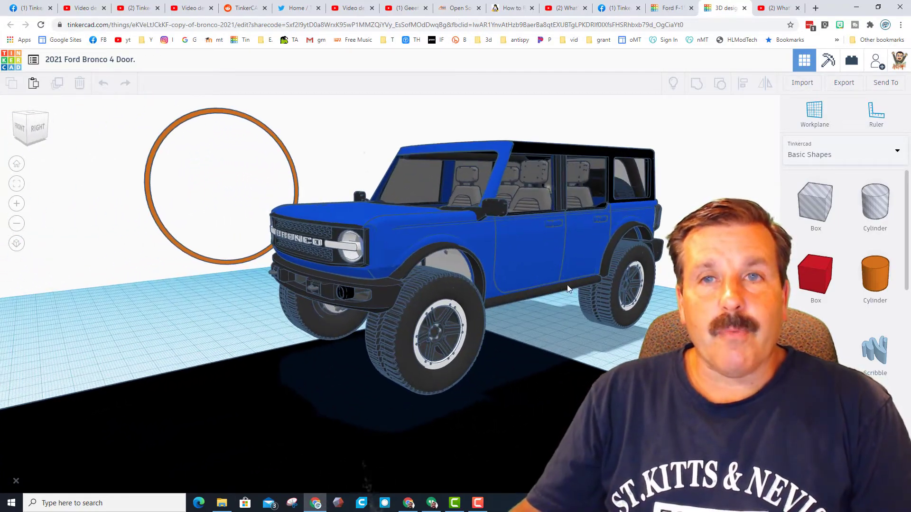
right_drag(567, 288, 305, 255)
scroll(458, 288, up, 8)
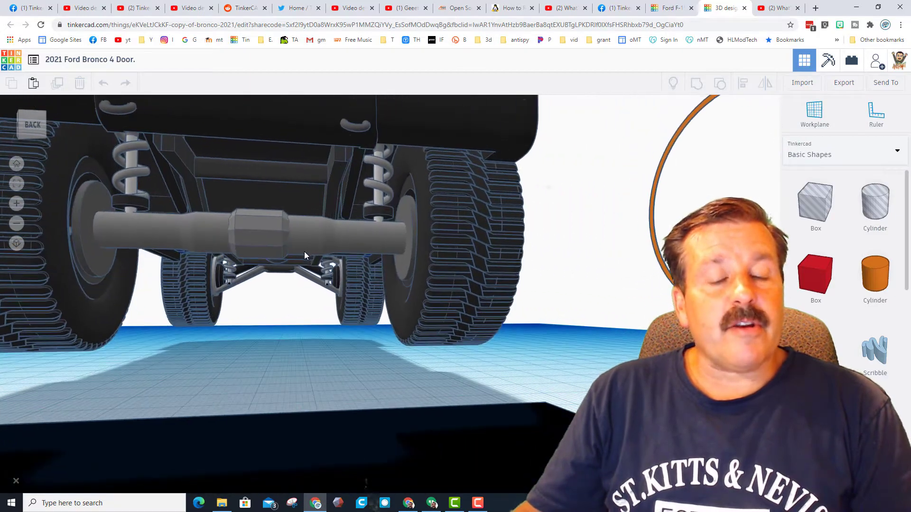
Hide the Bronco's black roof and inspect the roll bars, seats and interior.
right_drag(363, 227, 225, 177)
click(225, 177)
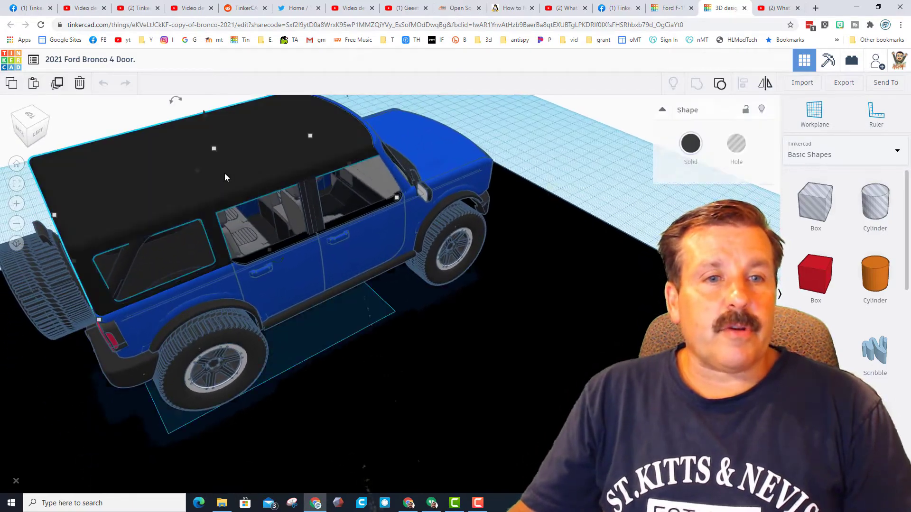
click(760, 110)
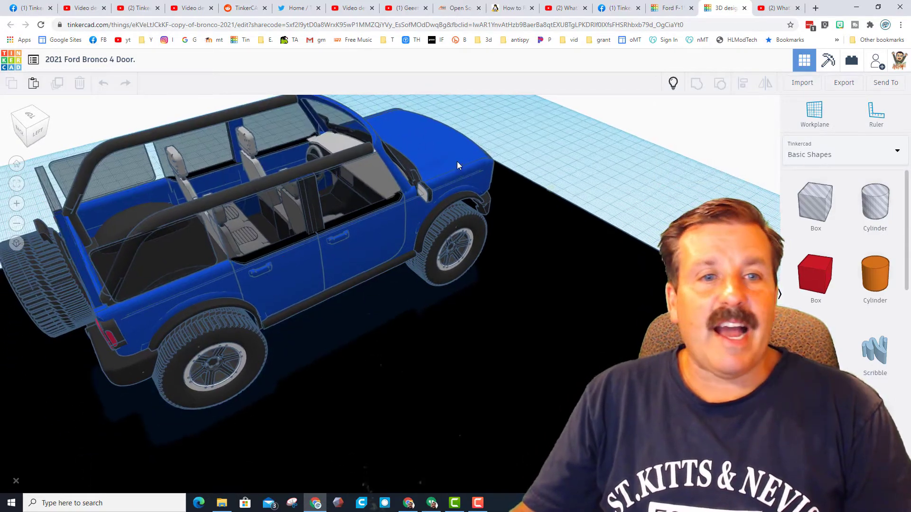
right_drag(456, 162, 477, 206)
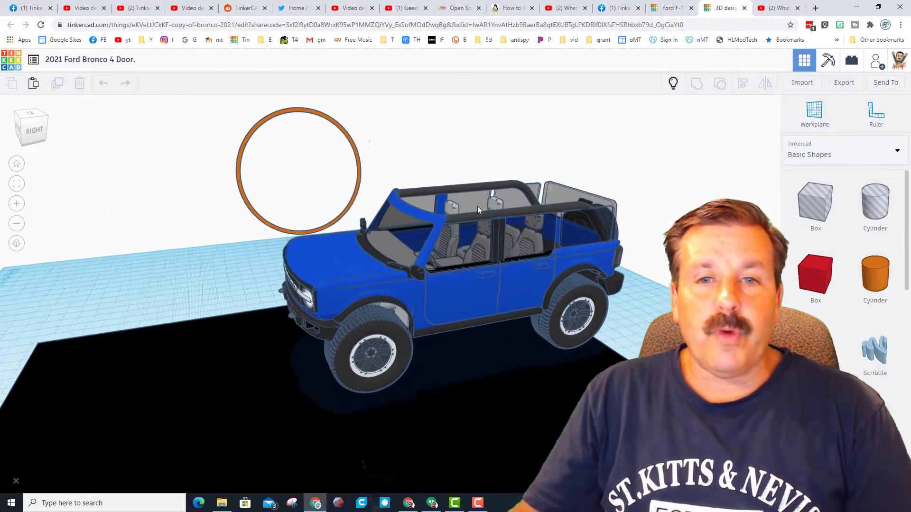
scroll(492, 215, up, 5)
right_drag(439, 230, 340, 233)
scroll(426, 259, up, 5)
scroll(400, 244, down, 5)
scroll(238, 213, down, 2)
Select the Bronco's hood and rotate it open around its attached ring.
click(221, 213)
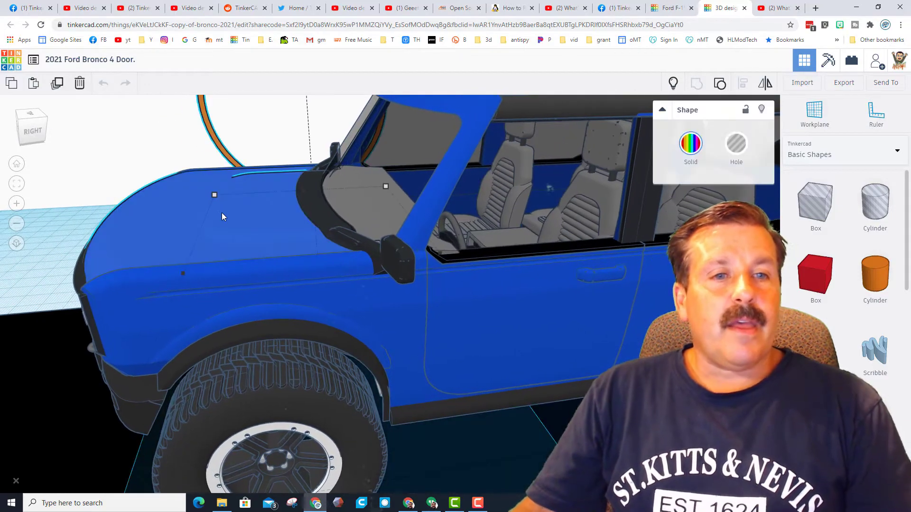
scroll(224, 207, down, 4)
scroll(304, 241, down, 2)
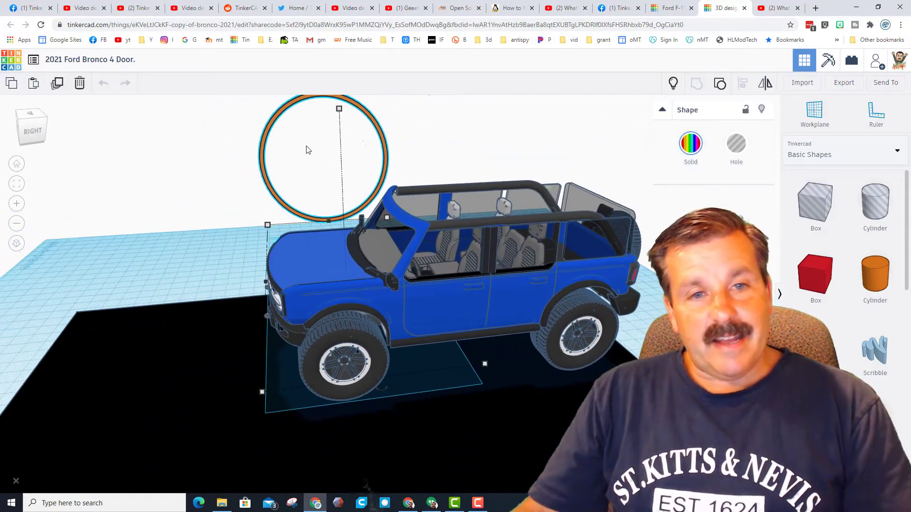
scroll(353, 230, down, 3)
drag(339, 138, 393, 181)
Inspect the engine bay under the Bronco's raised hood up close.
right_drag(249, 286, 381, 296)
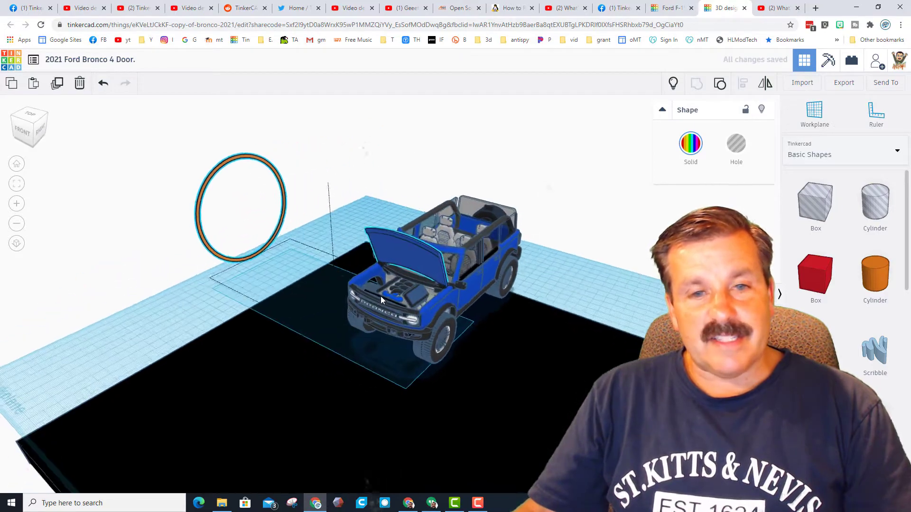
scroll(422, 304, up, 6)
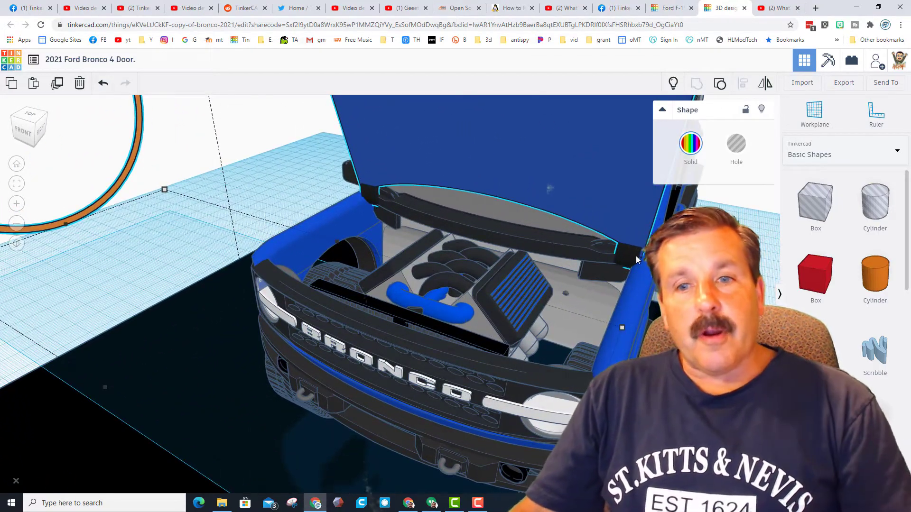
scroll(97, 161, down, 5)
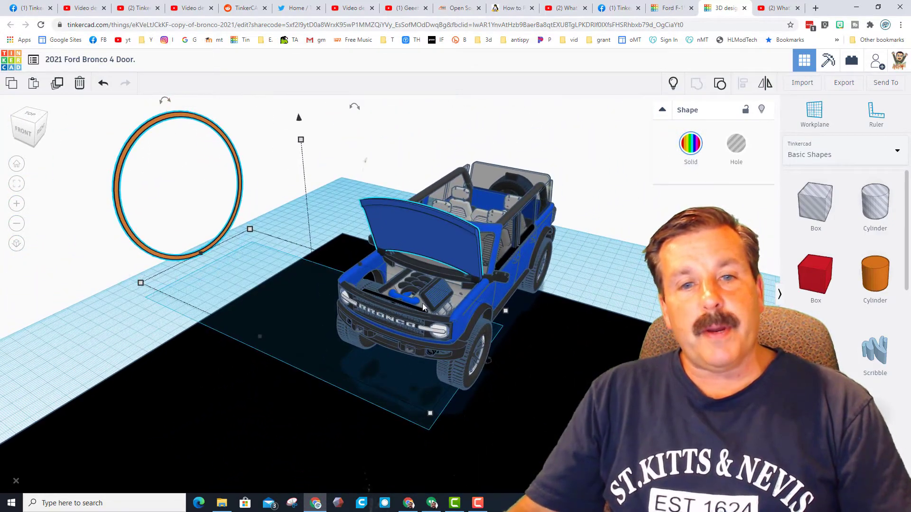
scroll(473, 302, up, 8)
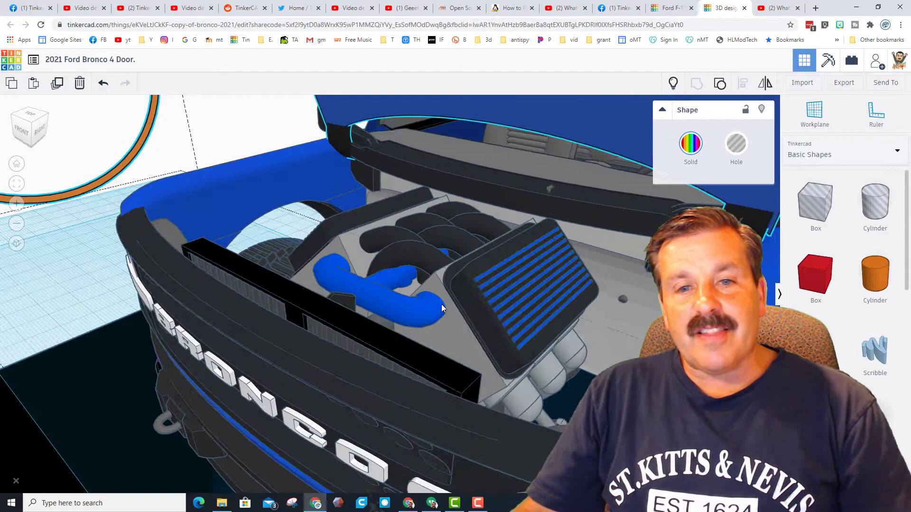
right_drag(441, 303, 303, 328)
Rotate the Bronco's hood 67.5° back down to its closed position.
scroll(353, 361, down, 6)
scroll(303, 329, down, 4)
scroll(329, 276, down, 2)
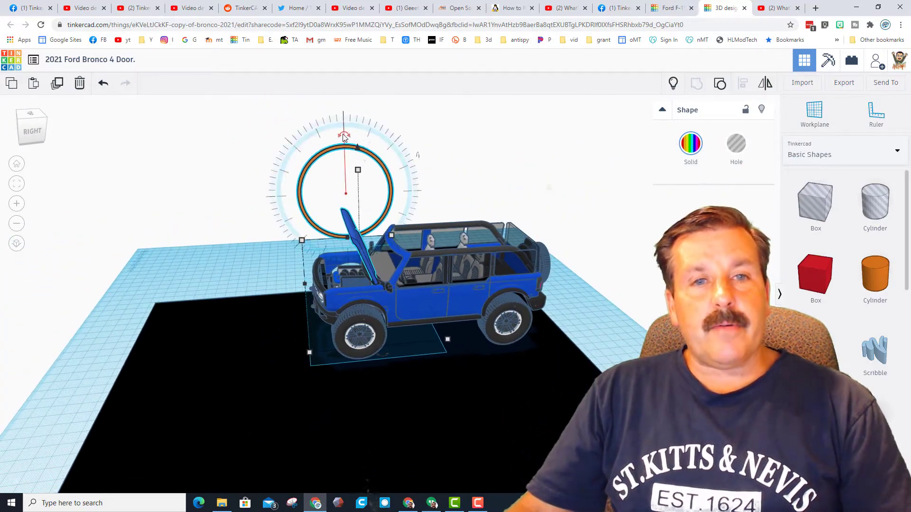
drag(343, 136, 311, 188)
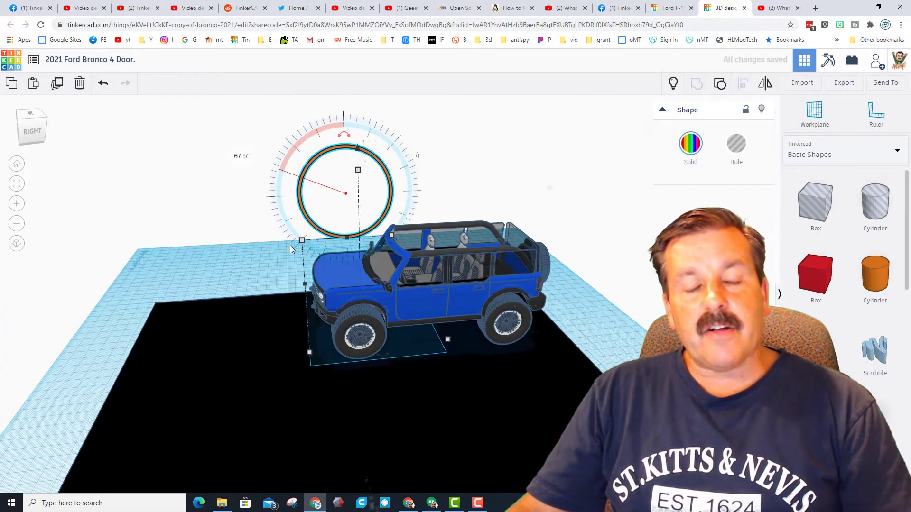
right_drag(301, 274, 311, 310)
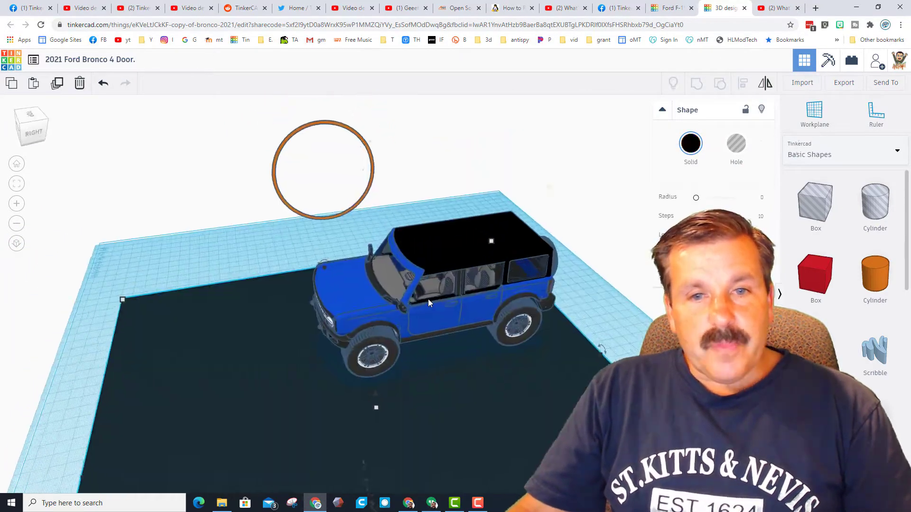
Hide the large black base plate beneath the Bronco to expose the hinge rings.
scroll(430, 312, down, 4)
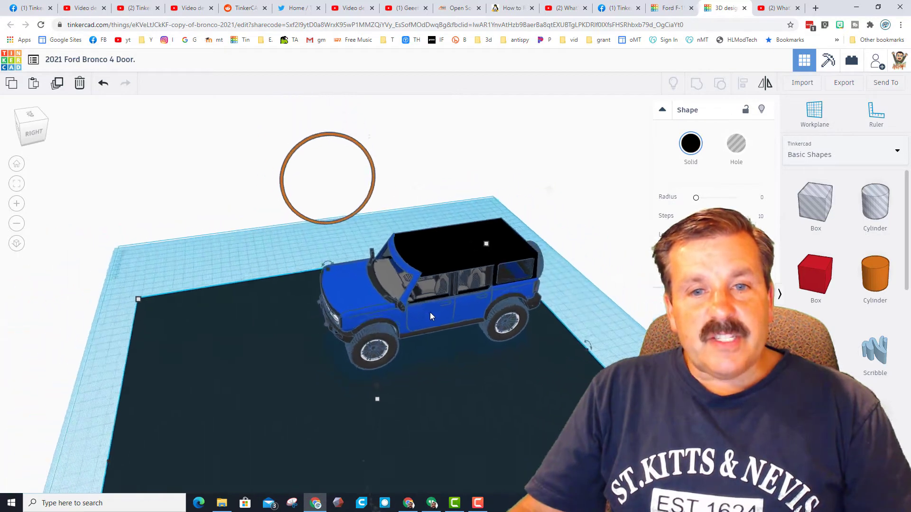
right_drag(579, 372, 577, 406)
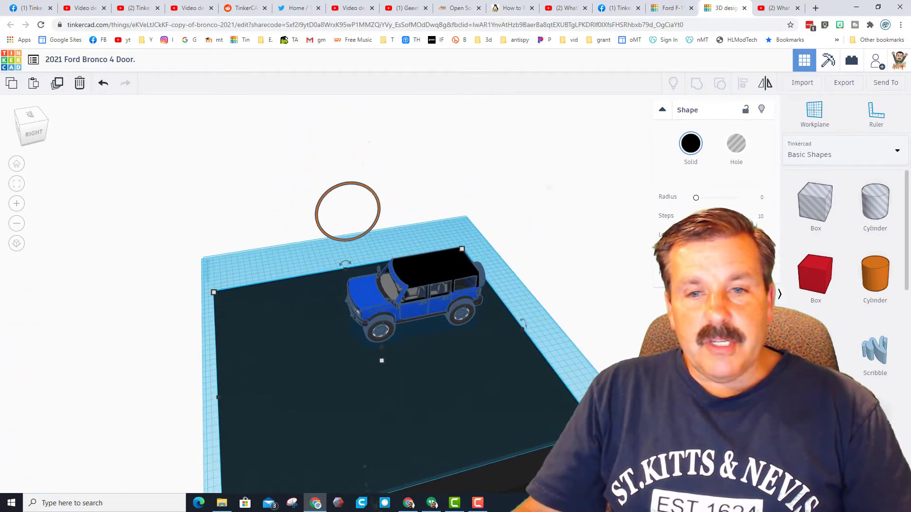
click(764, 110)
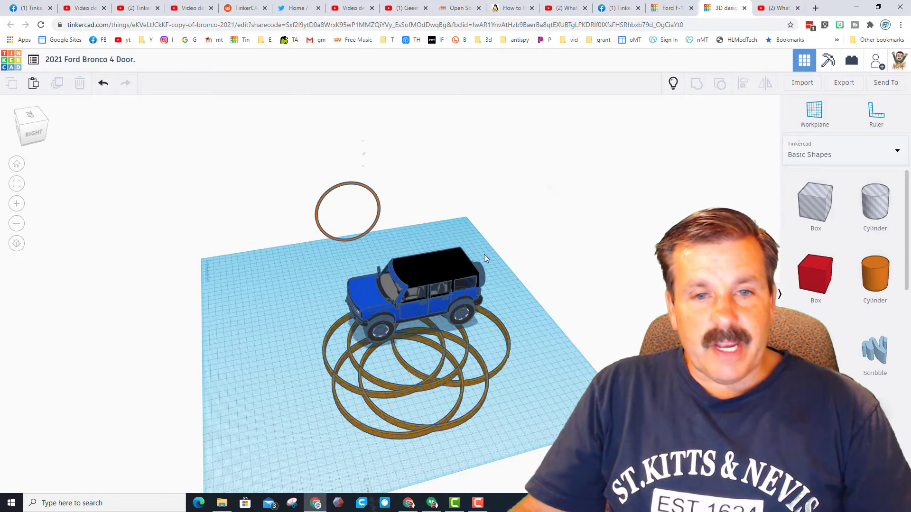
Select the driver-side front door, show all hidden shapes, and rotate the door open around its ring.
click(410, 311)
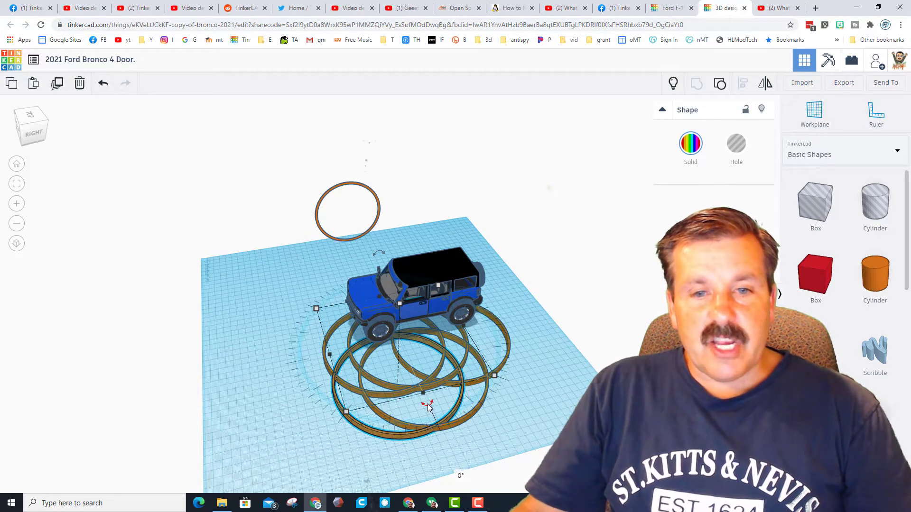
click(672, 84)
drag(427, 402, 319, 383)
scroll(459, 282, up, 5)
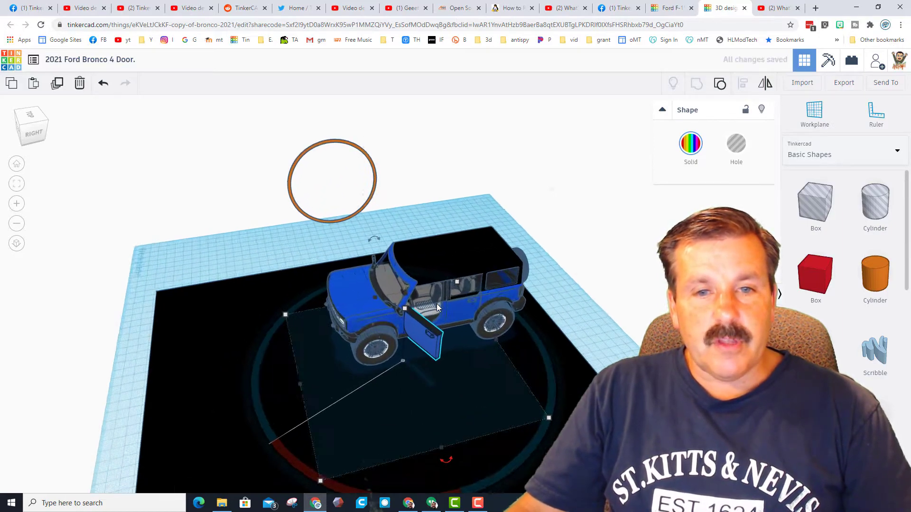
right_drag(452, 311, 332, 291)
scroll(378, 300, up, 2)
scroll(380, 300, up, 8)
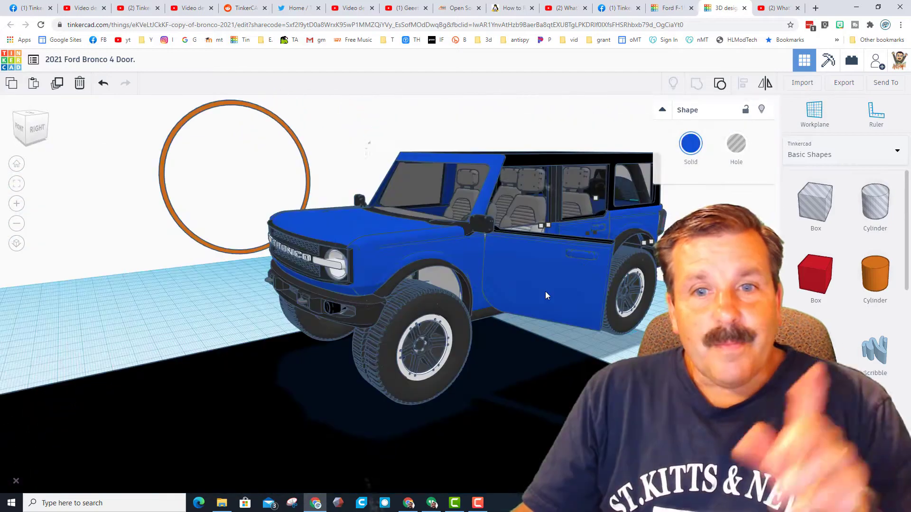
Rotate the driver-side front door back to its closed position against the body.
click(545, 292)
right_drag(551, 280, 434, 420)
scroll(455, 406, down, 3)
scroll(435, 420, down, 3)
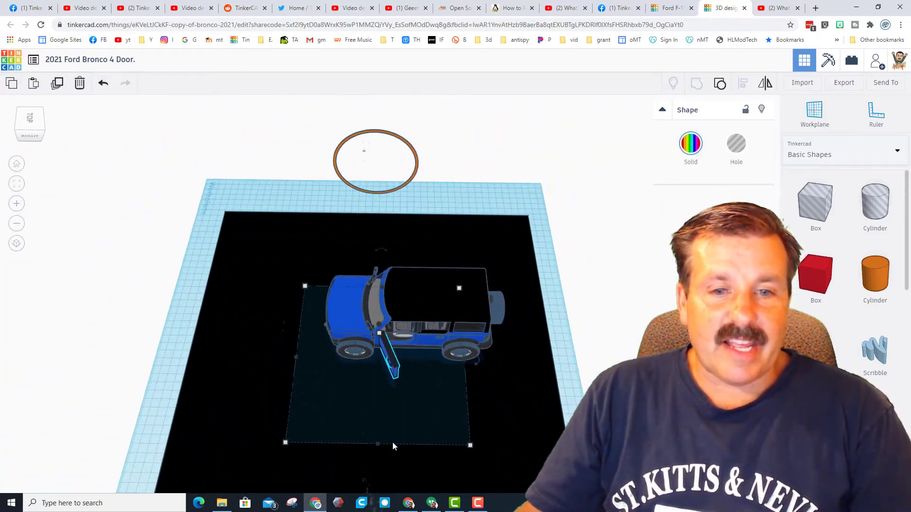
scroll(386, 450, down, 3)
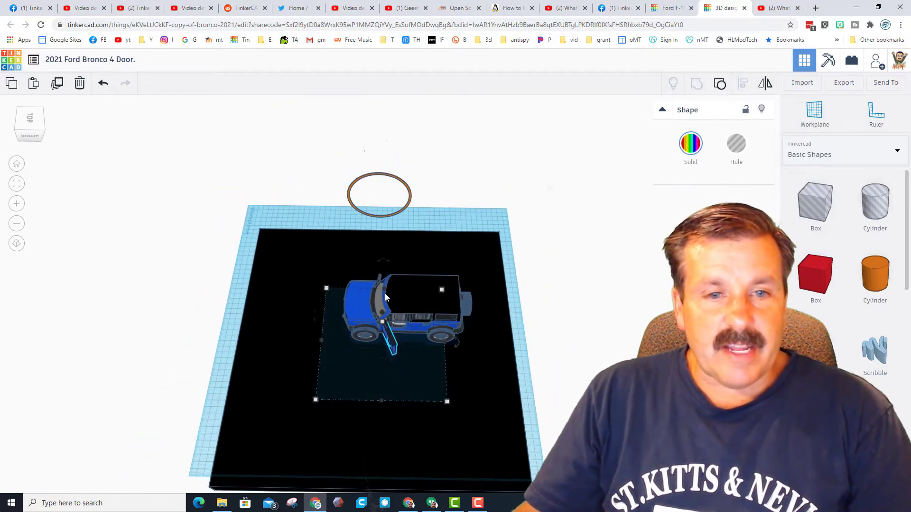
mouse_move(379, 355)
right_down()
mouse_move(387, 324)
mouse_move(385, 352)
right_up()
drag(396, 389, 435, 347)
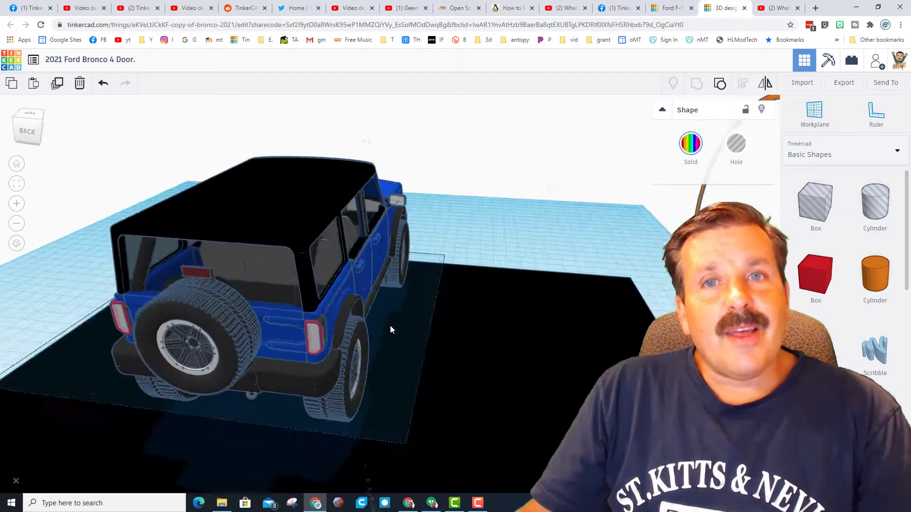
Recolor the Bronco's roof from the custom color picker to a solid medium gray, and deselect it.
right_drag(390, 326, 332, 313)
click(225, 196)
click(225, 198)
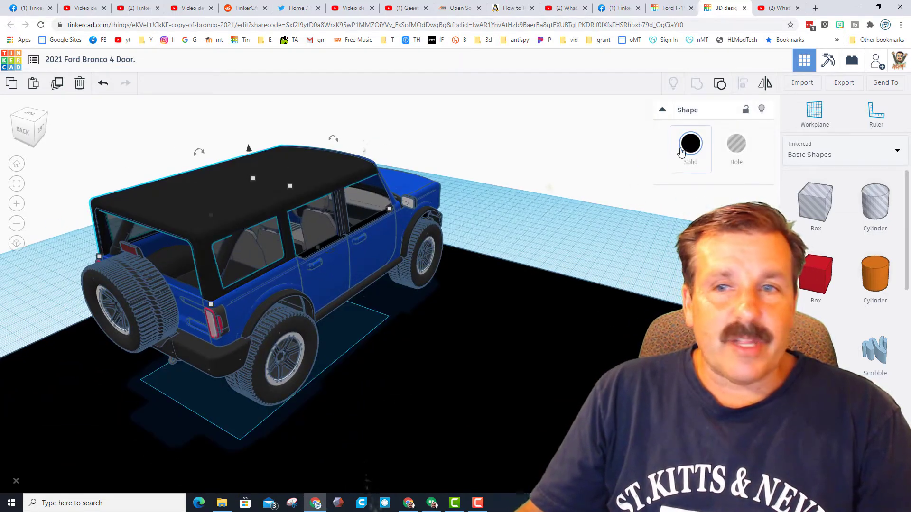
click(685, 153)
click(744, 190)
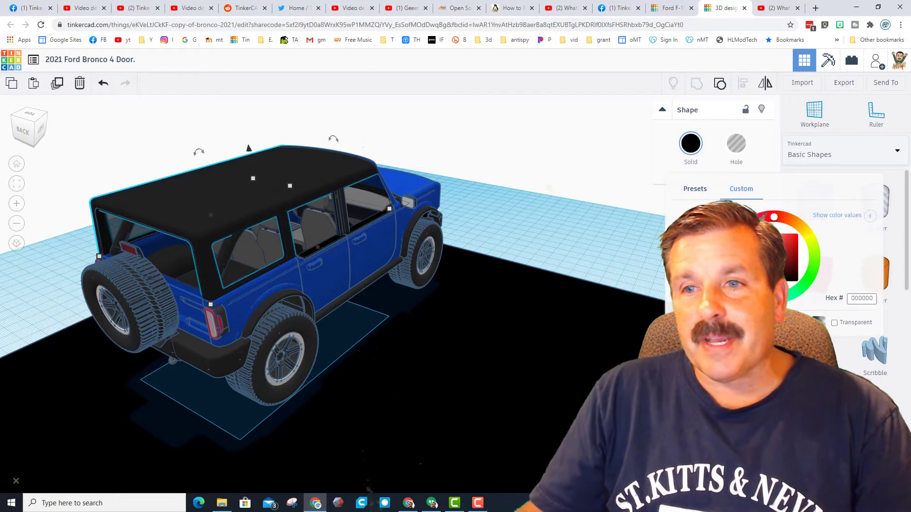
drag(751, 281, 751, 257)
right_drag(473, 317, 537, 278)
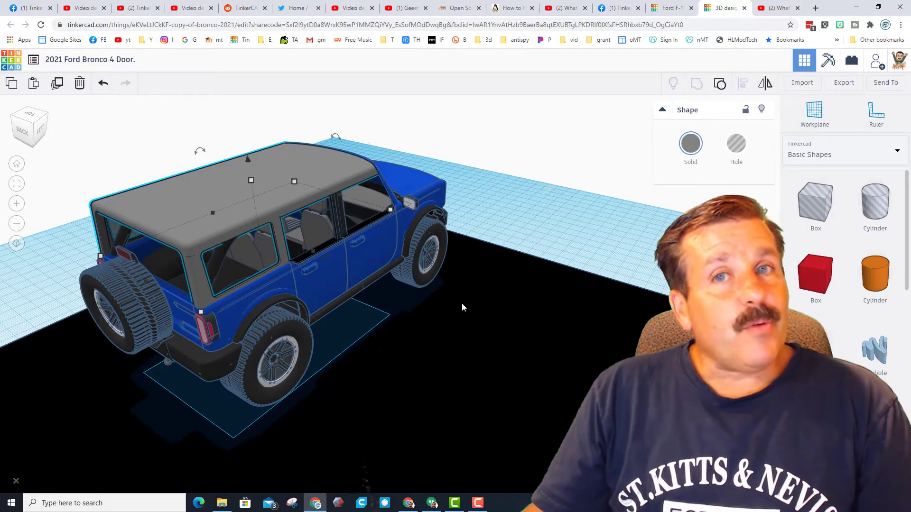
right_drag(489, 308, 560, 346)
click(594, 333)
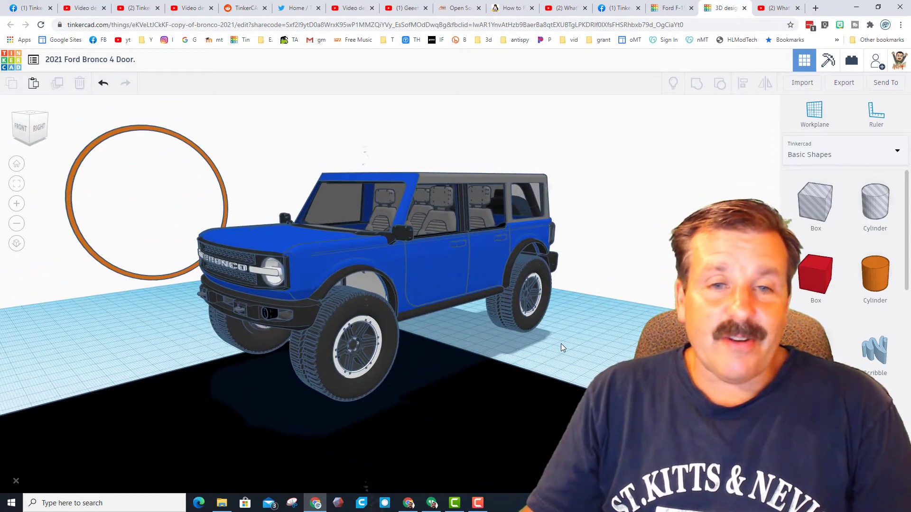
mouse_move(602, 323)
right_down()
mouse_move(566, 332)
mouse_move(629, 334)
mouse_move(605, 336)
right_up()
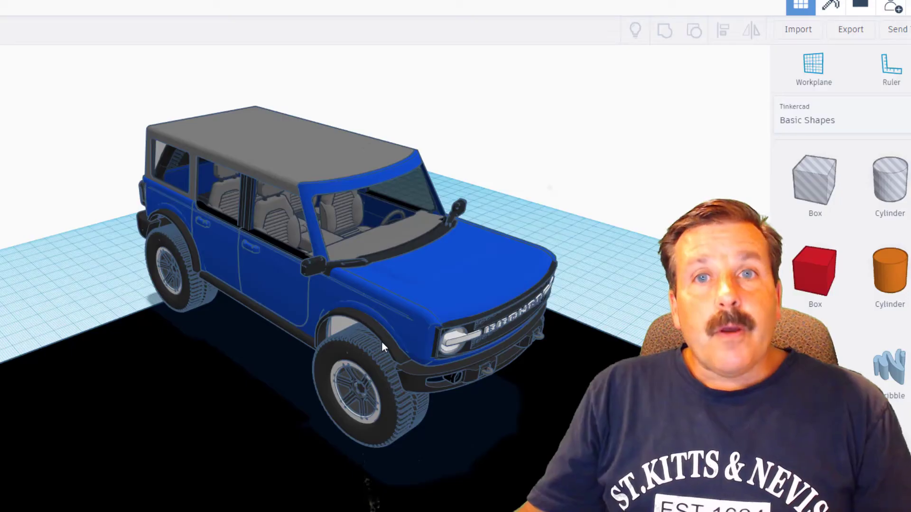
right_drag(550, 338, 252, 315)
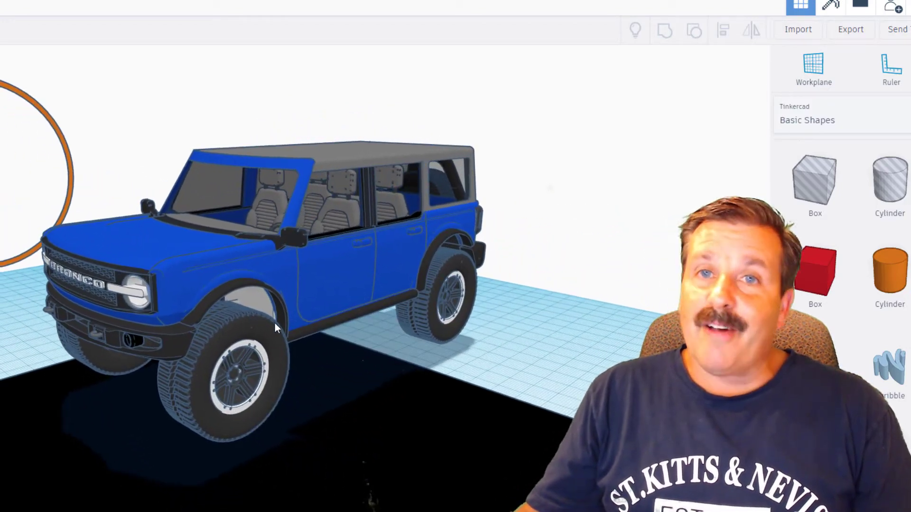
right_drag(335, 337, 404, 355)
mouse_move(569, 390)
right_down()
mouse_move(528, 387)
mouse_move(577, 389)
right_up()
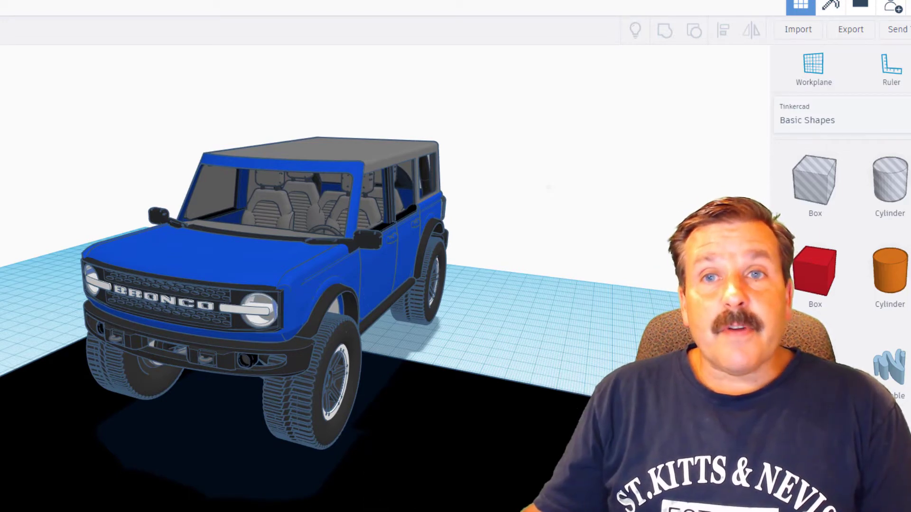
Review the design's sending options down to the invitation link for sharing over IM or email, and close them without sending.
click(904, 34)
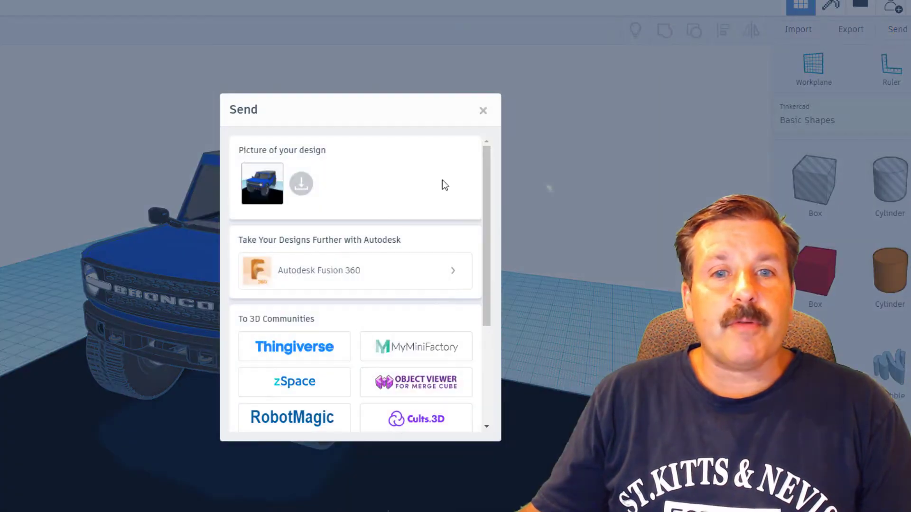
scroll(432, 244, down, 3)
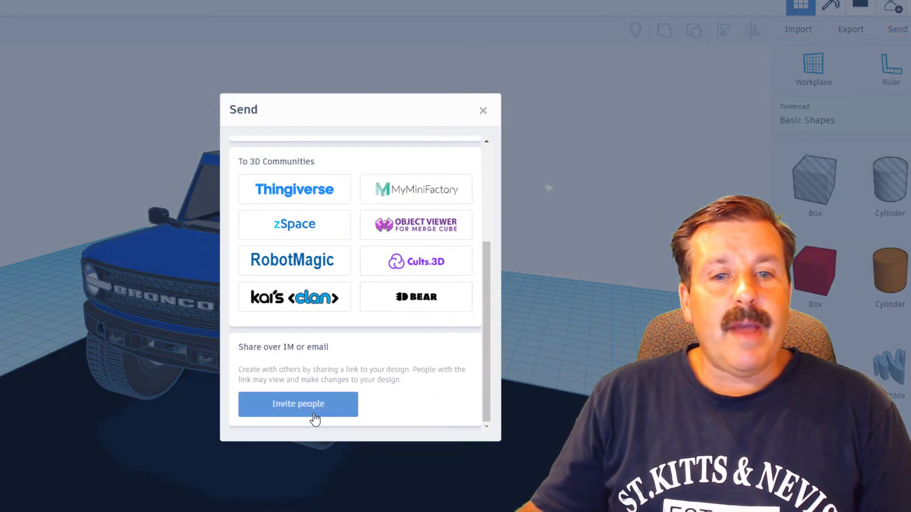
click(483, 112)
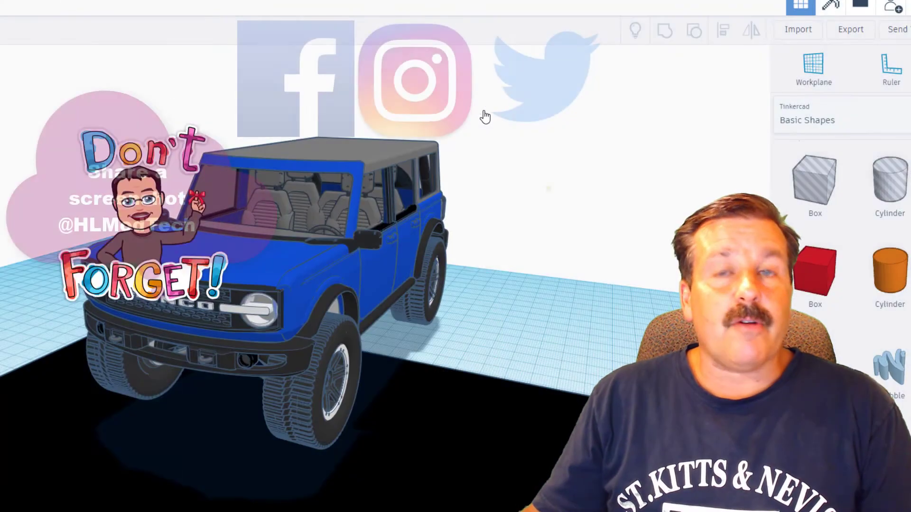